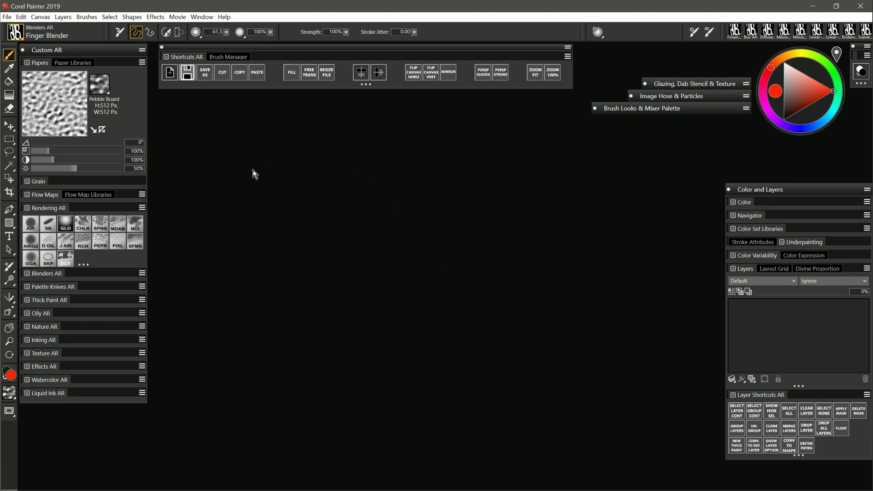
Show the Window > Layout list with the saved Large Monitor and Small Monitor layouts.
left_click(202, 18)
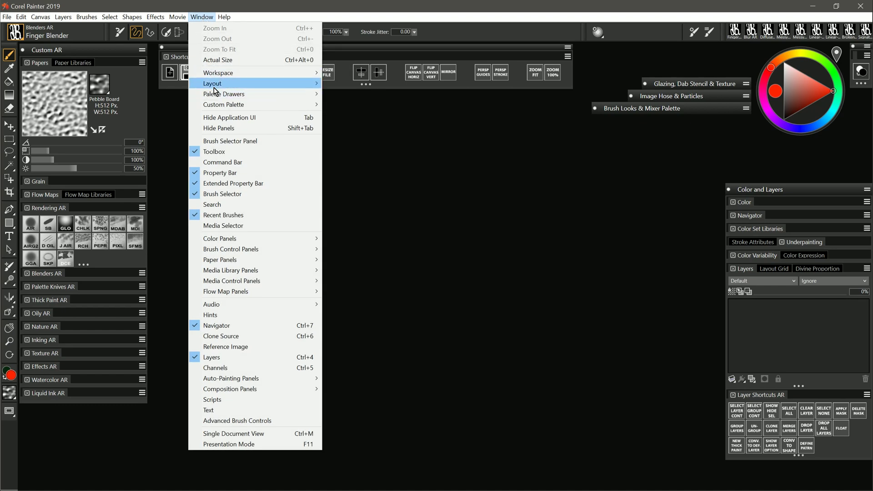
mouse_move(216, 85)
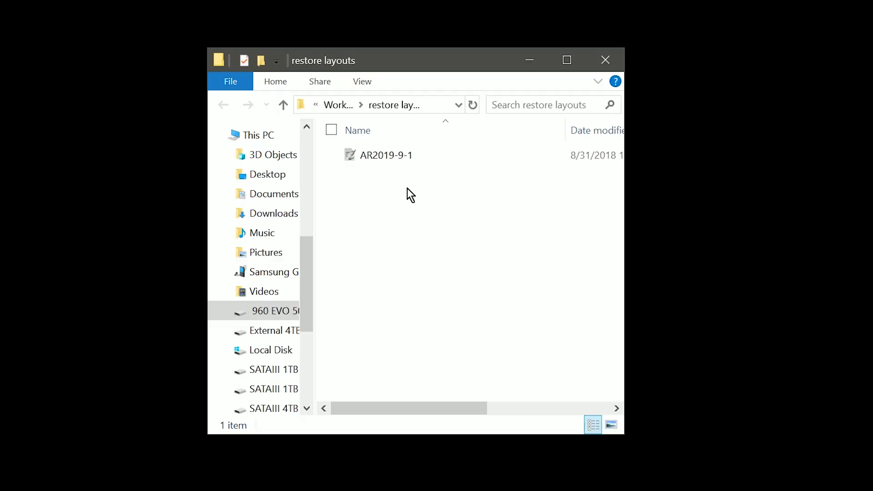
Duplicate the AR2019-9-1 workspace file and name the copy AR2019-9-1b.
left_click(387, 157)
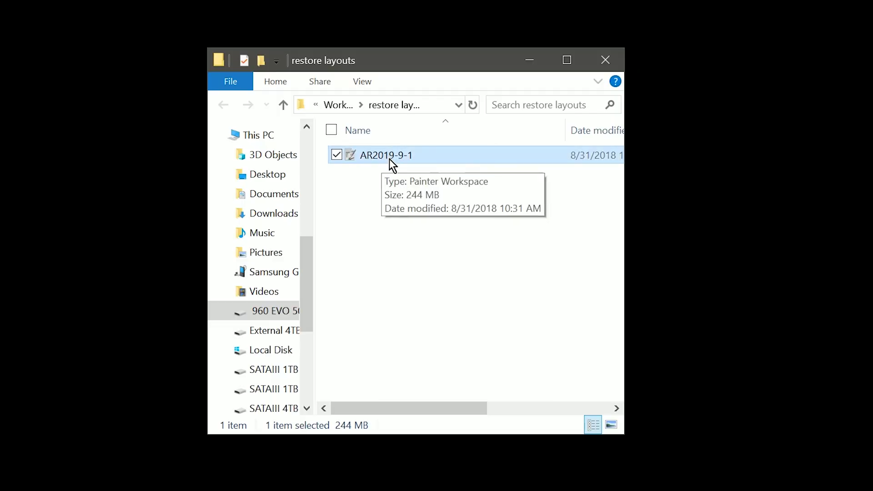
key("ctrl+v")
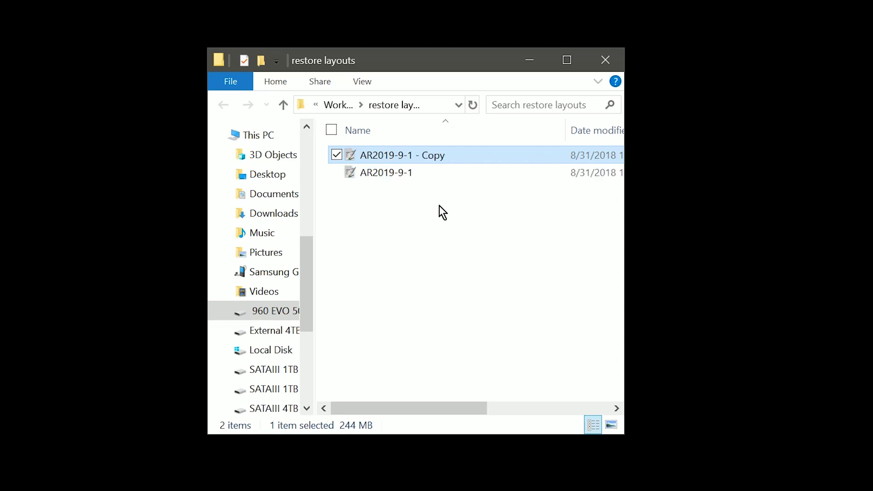
left_click(423, 160)
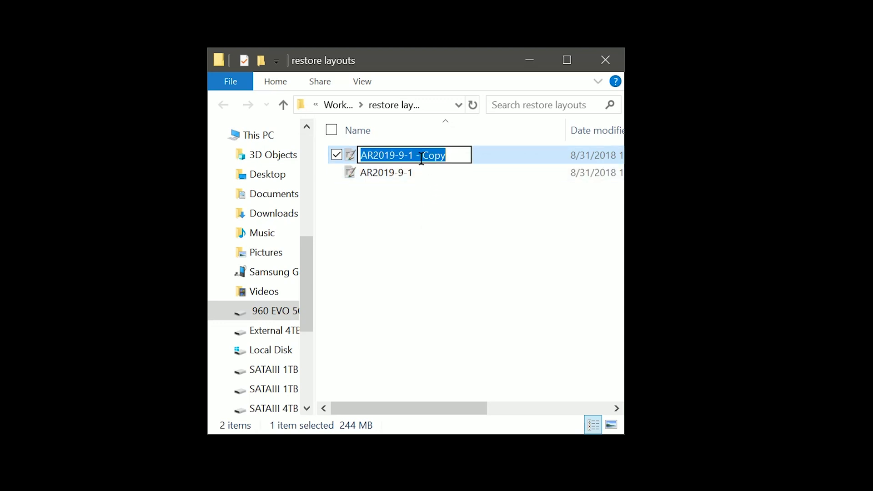
type("AR2019-9-1b")
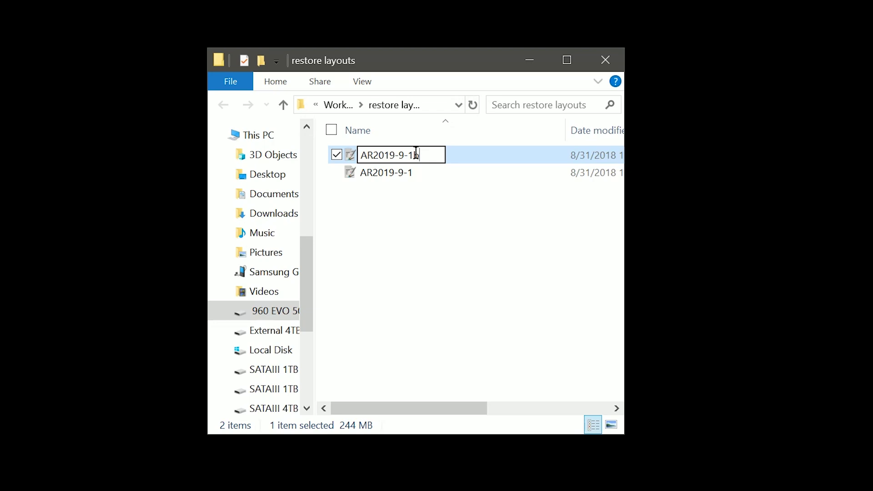
left_click(439, 273)
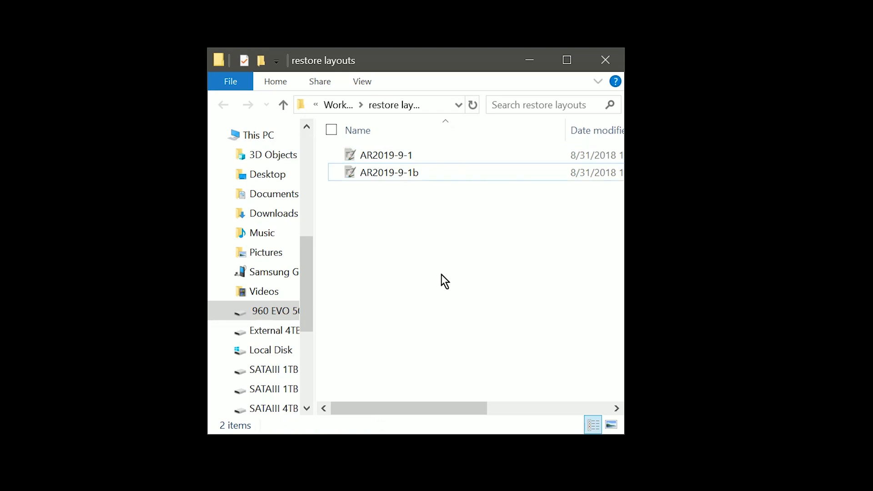
Launch Corel Painter and reset only the current workspace, keeping brushes, libraries and custom palettes.
left_click(298, 237)
double_click(293, 233)
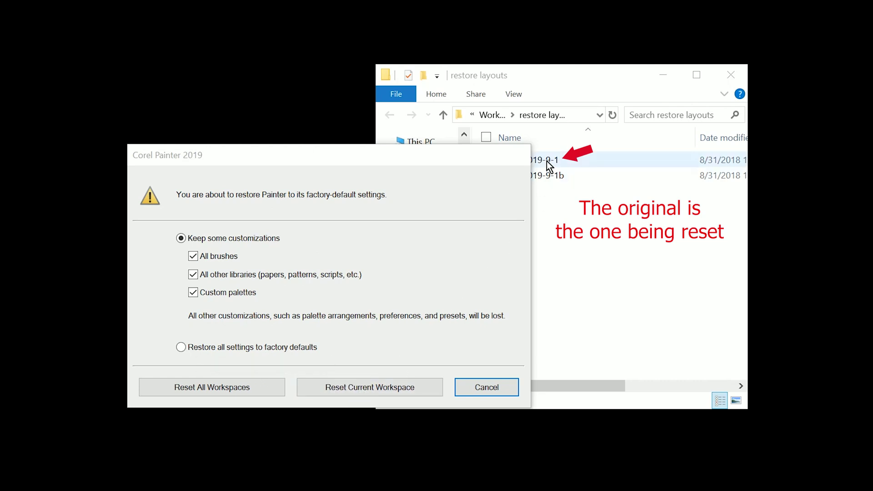
left_click(370, 394)
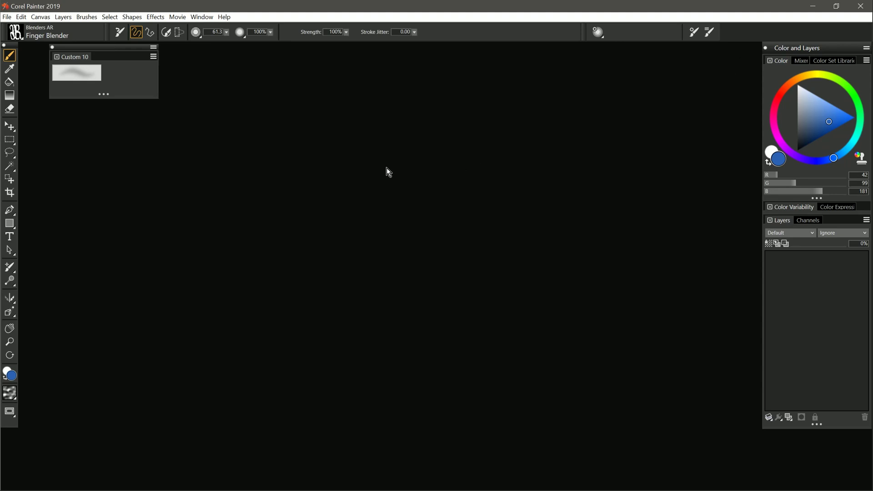
Separate Color Toggle, Oily AR and Watercolor AR from the stack, enlarging Watercolor AR and Particles - Glow FX AR.
mouse_move(84, 48)
left_mouse_down()
mouse_move(231, 80)
mouse_move(93, 104)
mouse_move(87, 174)
mouse_move(156, 107)
mouse_move(232, 179)
left_mouse_up()
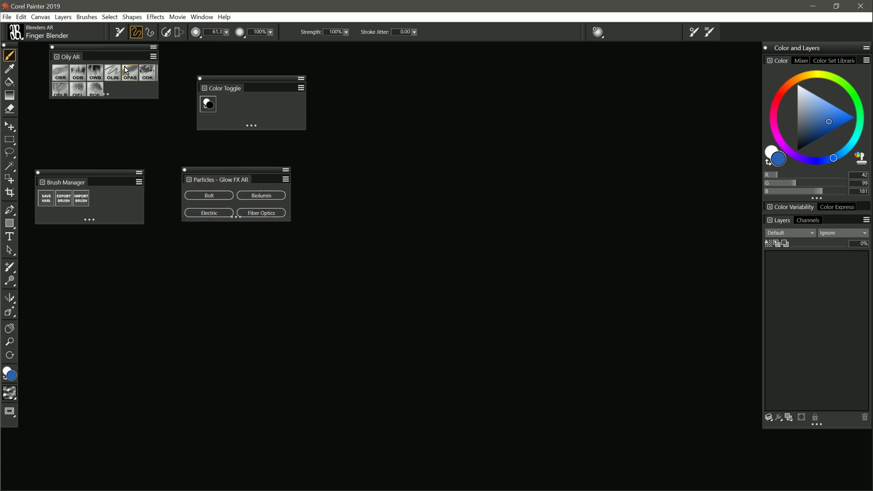
mouse_move(109, 55)
left_mouse_down()
mouse_move(110, 278)
mouse_move(129, 66)
mouse_move(247, 269)
left_mouse_up()
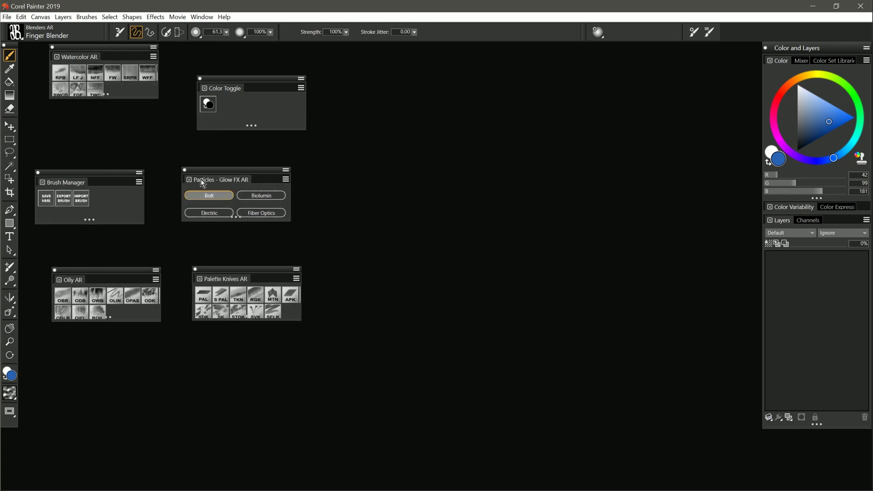
left_click_drag(120, 53, 386, 163)
left_click_drag(370, 204, 376, 237)
left_click_drag(236, 216, 236, 252)
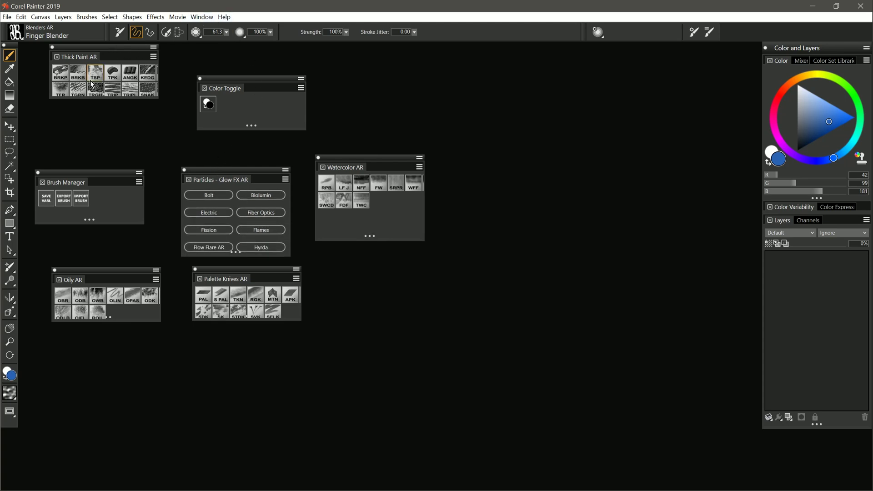
Place the Watercolor AR palette at the lower left below Oily AR.
left_click(201, 16)
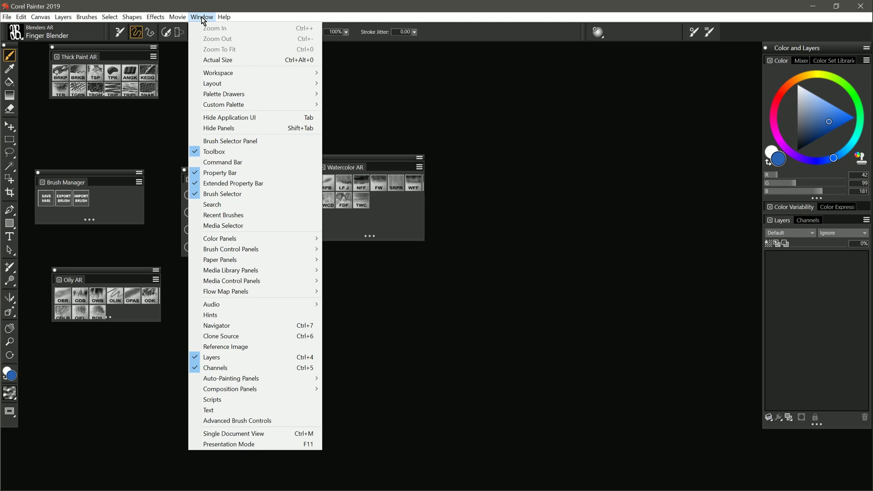
left_click(433, 130)
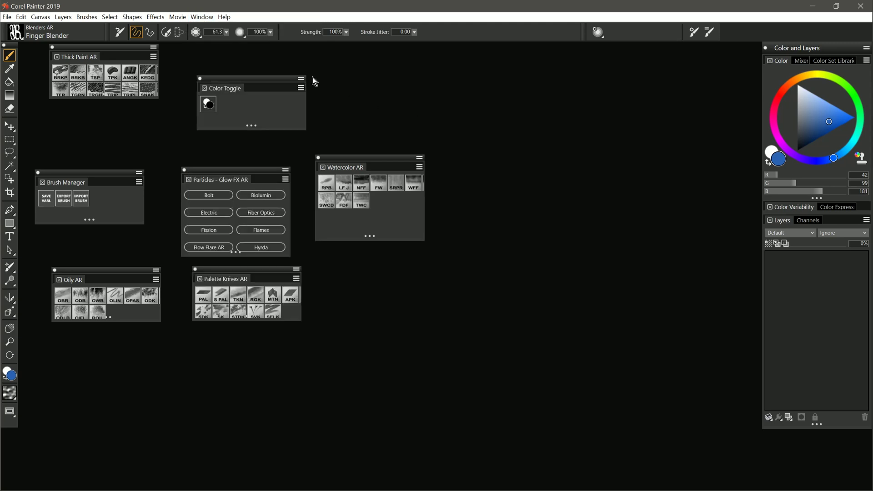
left_click(202, 17)
mouse_move(250, 86)
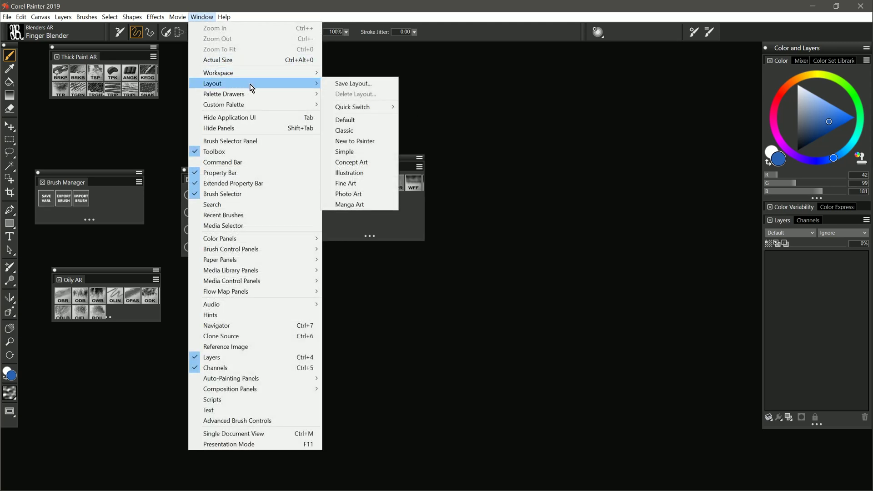
left_click(348, 119)
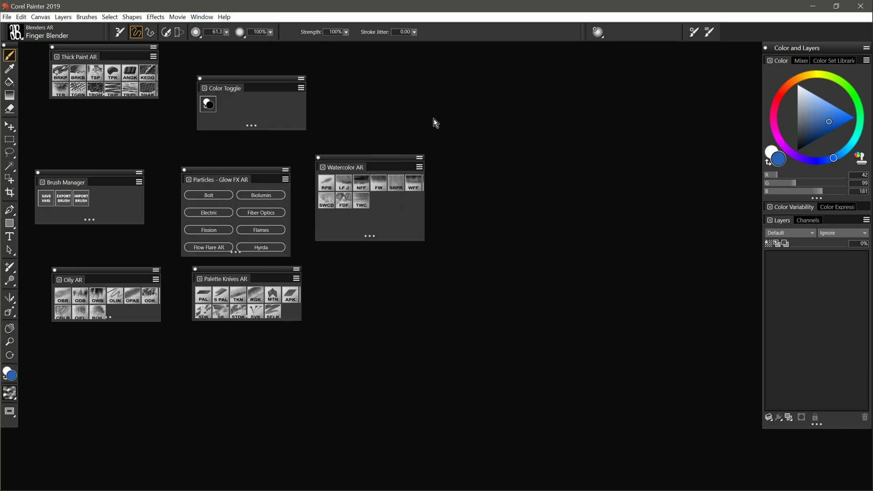
left_click_drag(384, 162, 119, 349)
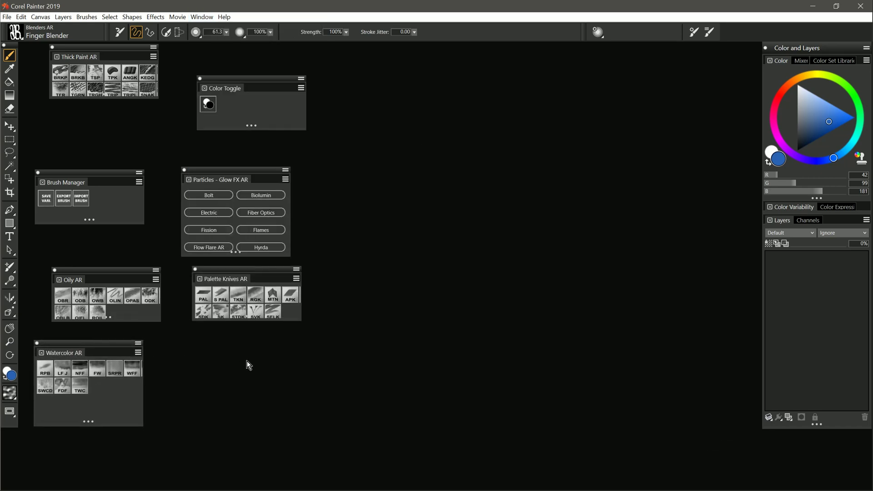
Begin exporting the current workspace from Window > Workspace.
left_click(204, 18)
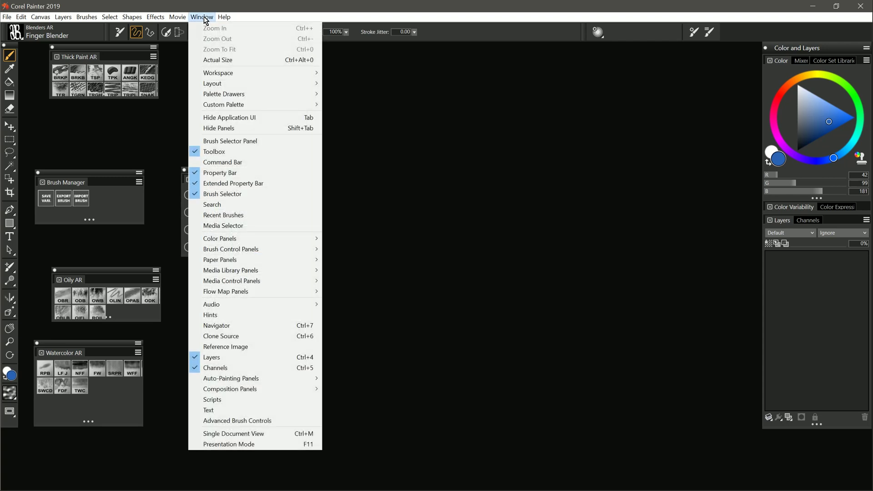
mouse_move(253, 77)
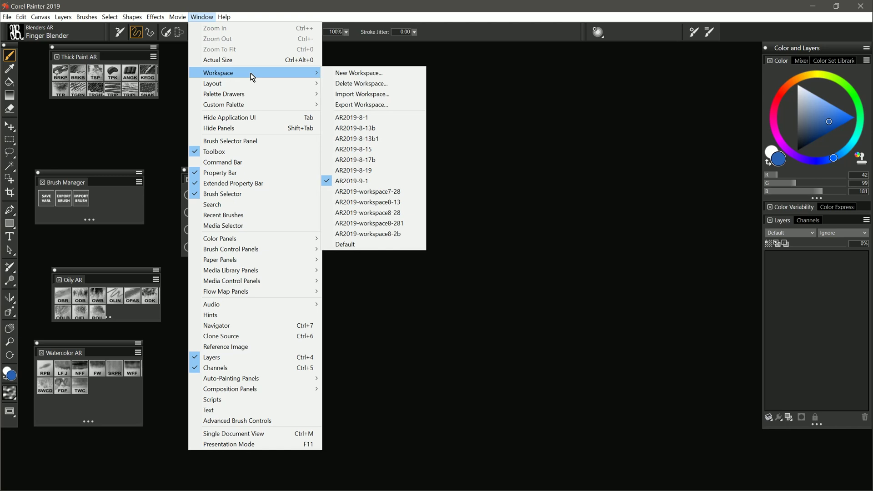
left_click(370, 106)
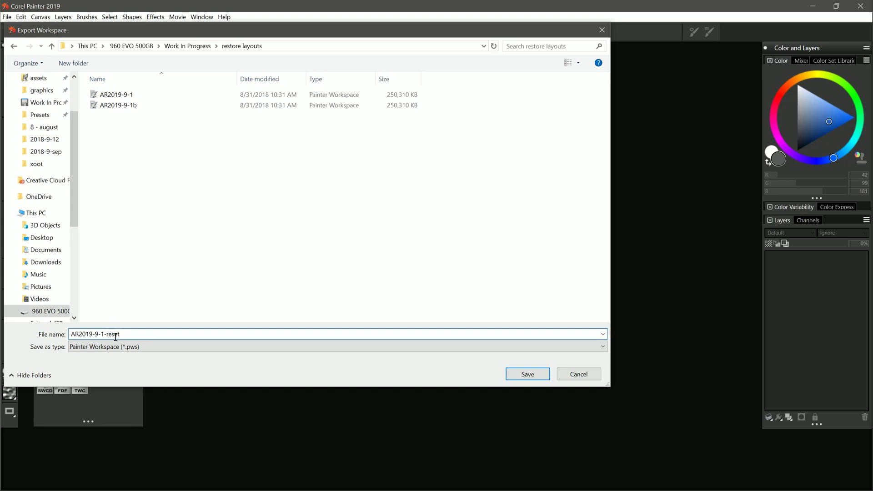
Save the AR2019-9-1-reset export and turn on file name extensions in File Explorer.
left_click(528, 374)
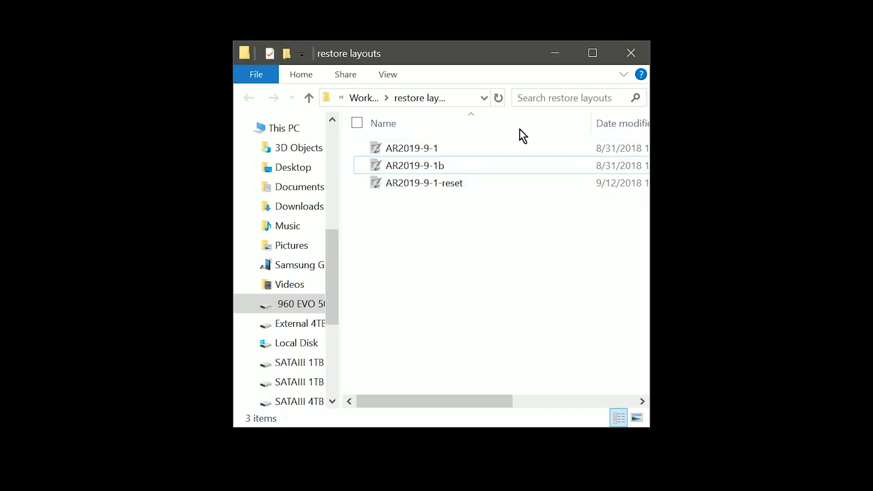
left_click(388, 75)
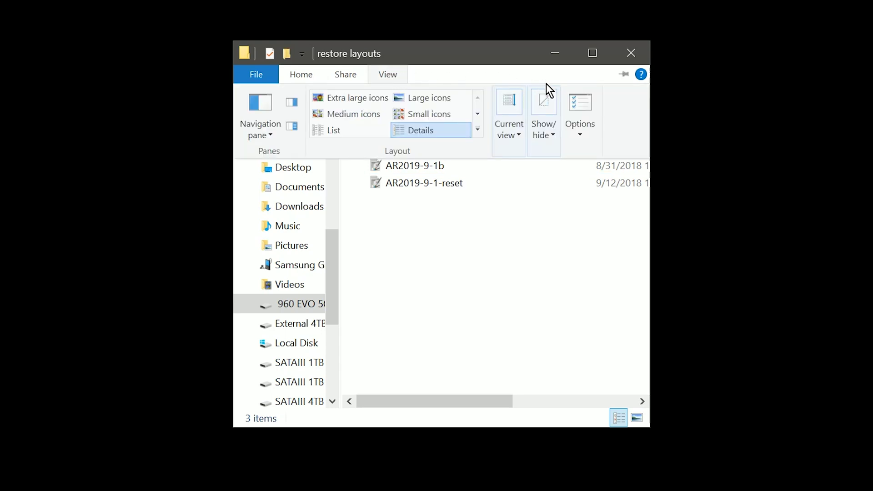
left_click(552, 130)
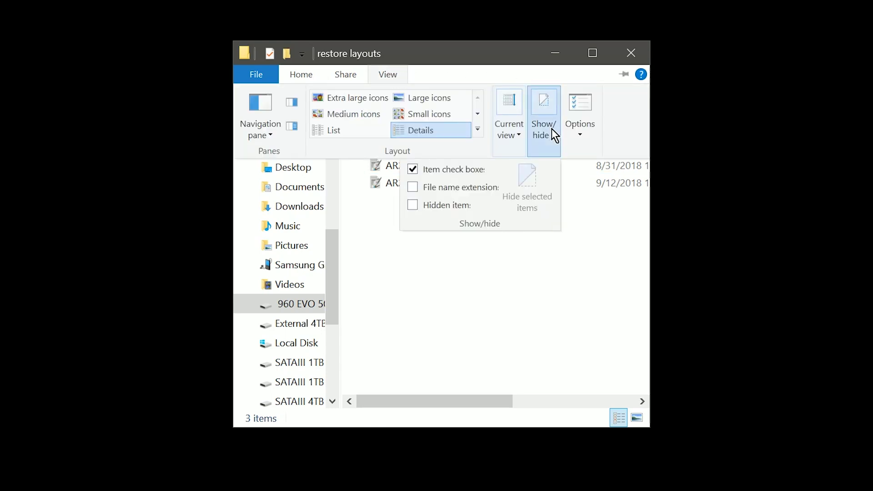
left_click(412, 187)
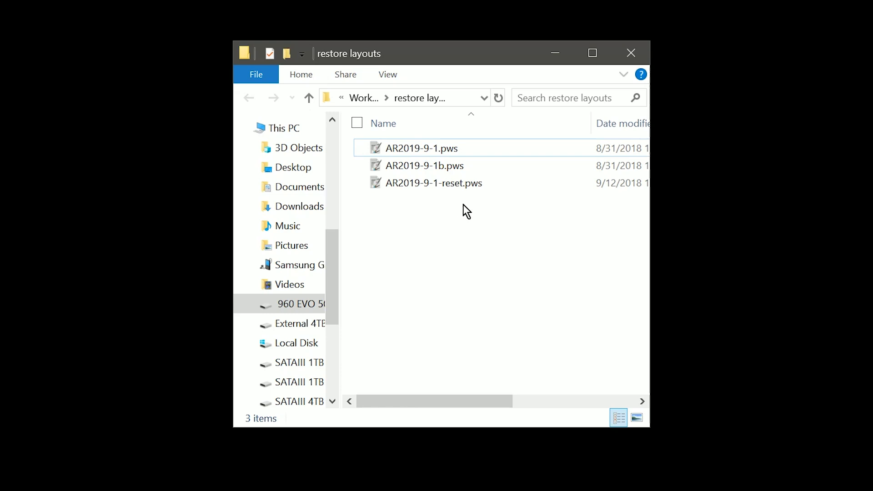
Rename AR2019-9-1-reset.pws to AR2019-9-1-reset.zip.
left_click(477, 183)
key("F2")
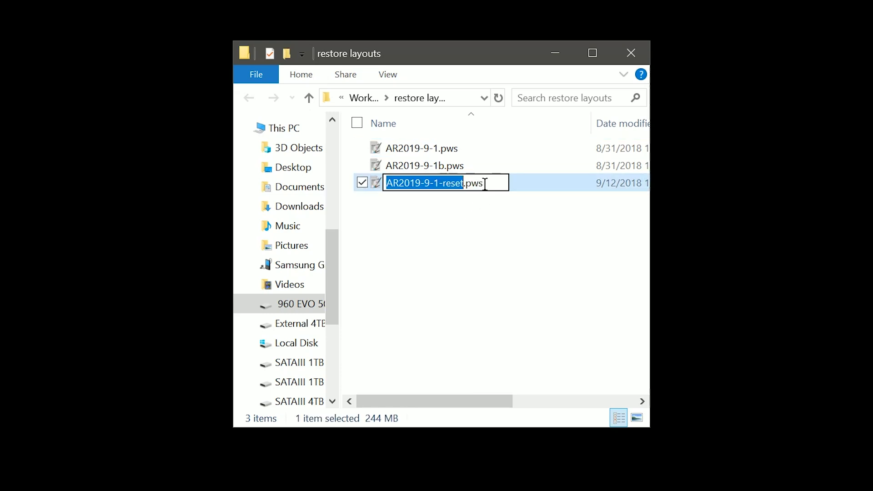
key("End")
key("BackSpace")
key("BackSpace")
key("BackSpace")
type("zip")
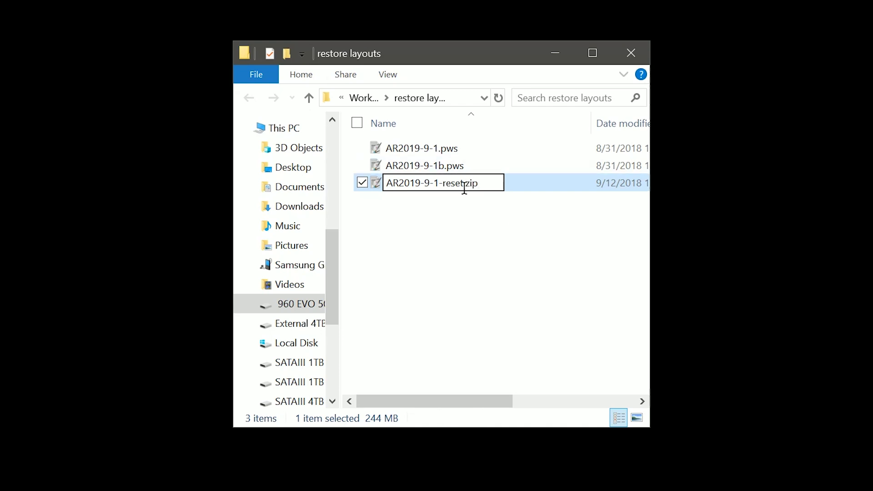
left_click(470, 236)
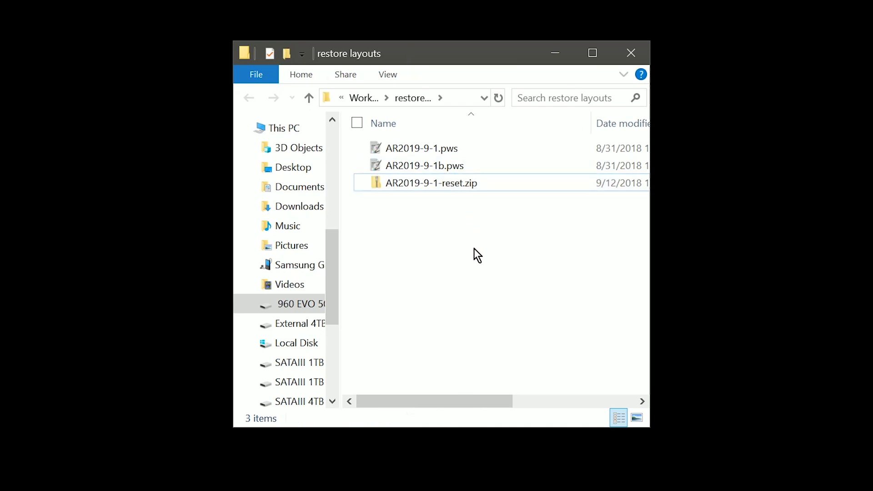
Rename AR2019-9-1b.pws to AR2019-9-1b.zip.
mouse_move(375, 182)
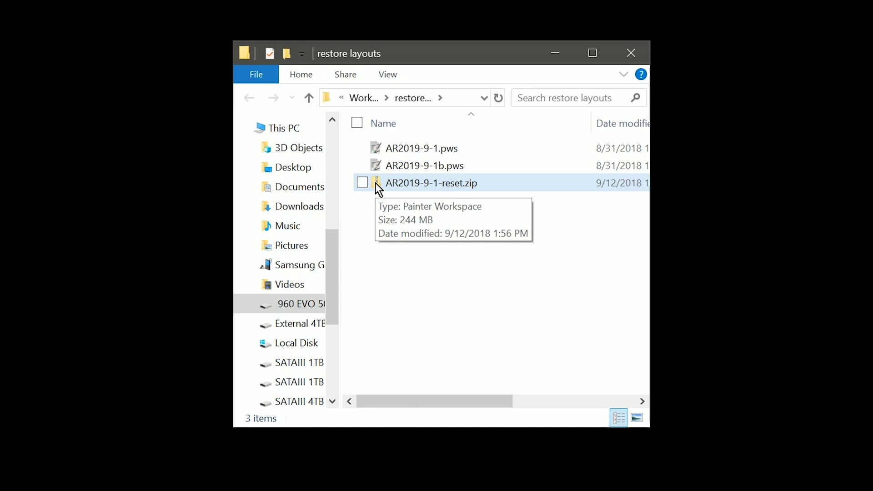
left_click(433, 166)
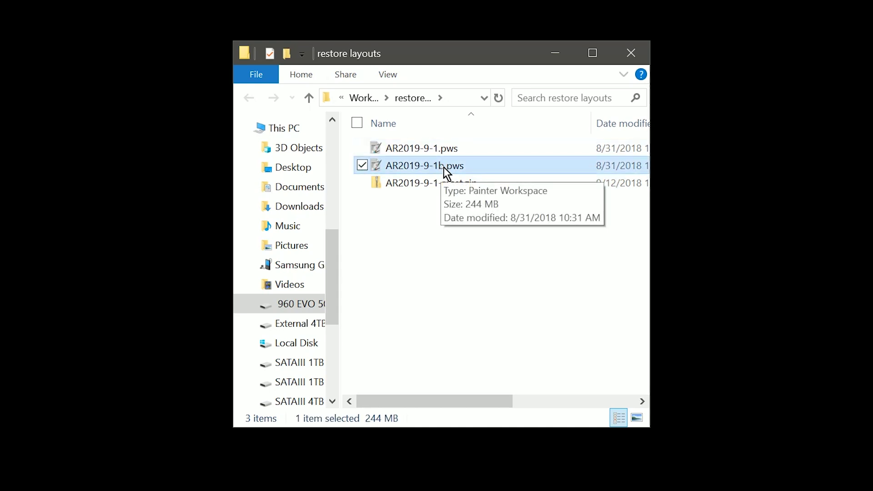
left_click(460, 165)
key("End")
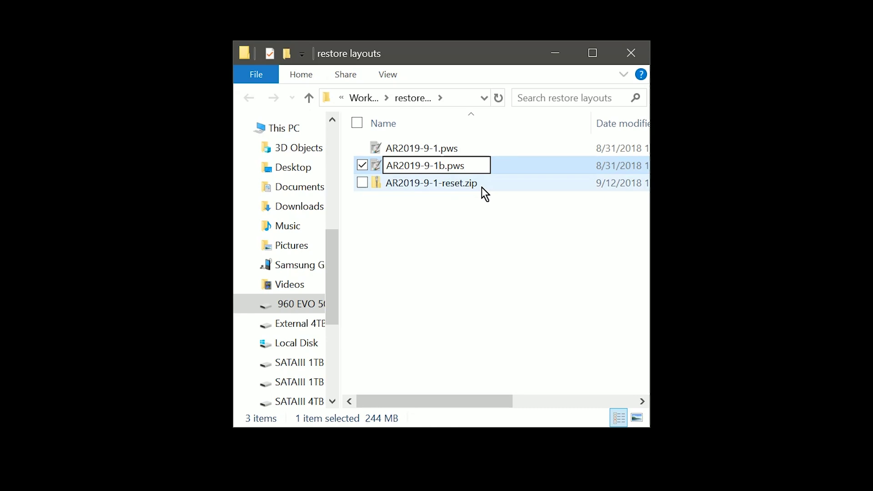
key("BackSpace")
key("BackSpace")
key("BackSpace")
type("zip")
key("Return")
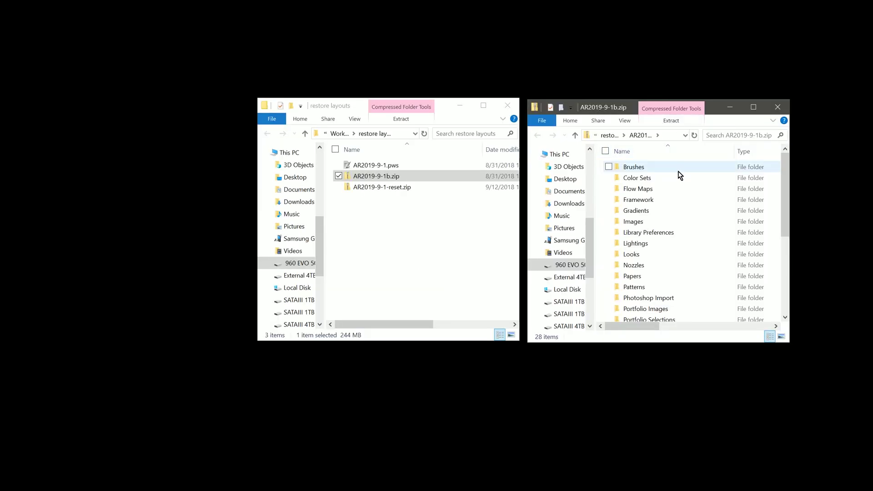
Open both archives' Framework folders side by side and select Large Monitor.xml in the original.
double_click(643, 199)
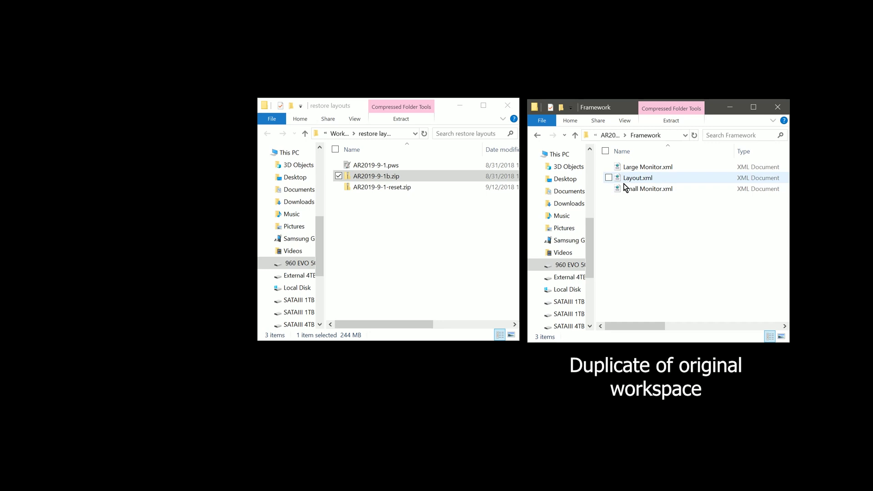
double_click(376, 192)
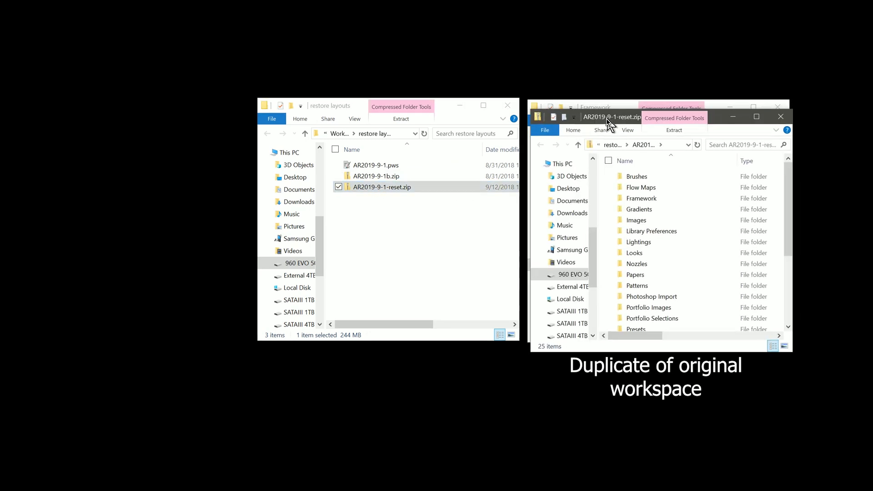
left_click_drag(606, 118, 90, 108)
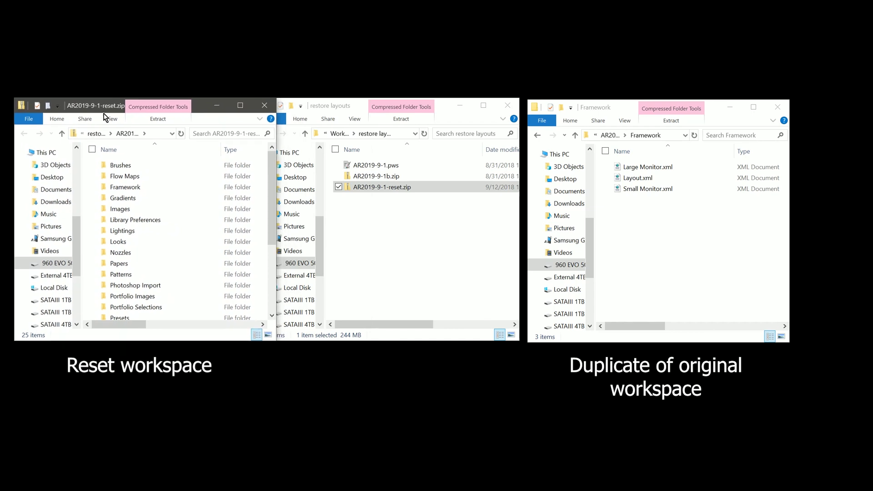
double_click(127, 187)
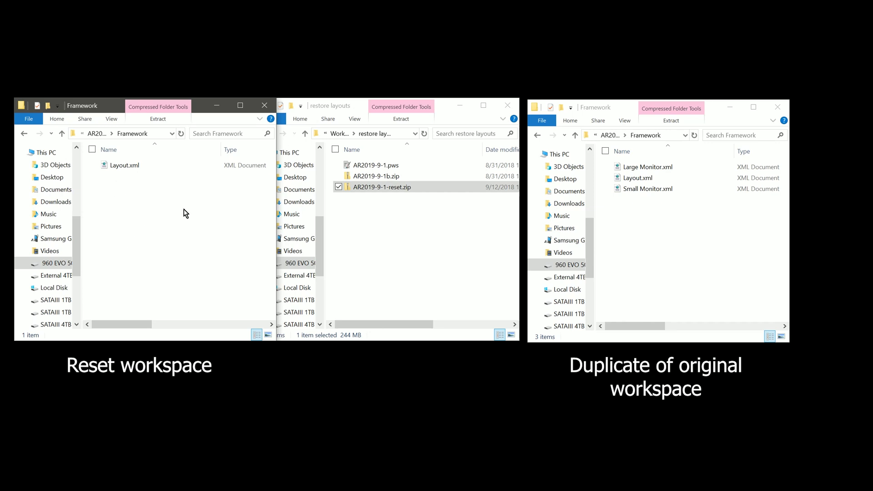
left_click(625, 167)
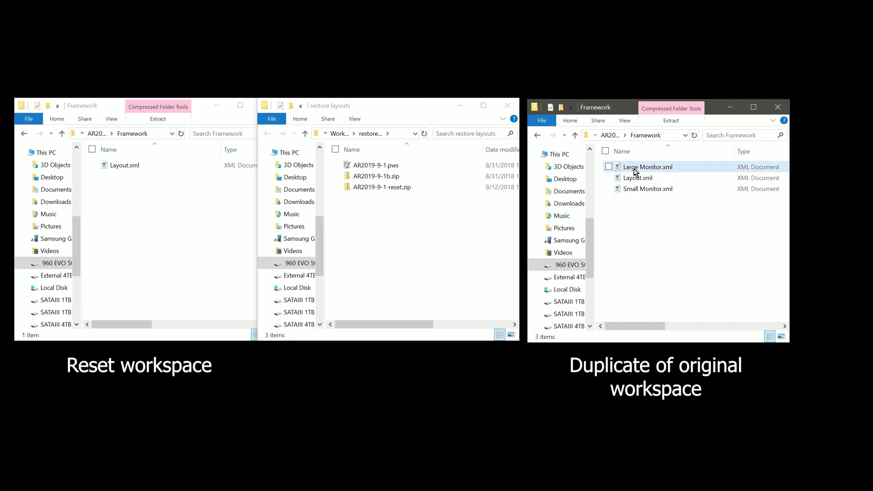
Copy Large Monitor, Layout and Small Monitor XMLs into restore layouts and the reset Framework, replacing Layout.xml.
left_click(609, 177)
left_click(609, 189)
left_click_drag(641, 182, 388, 237)
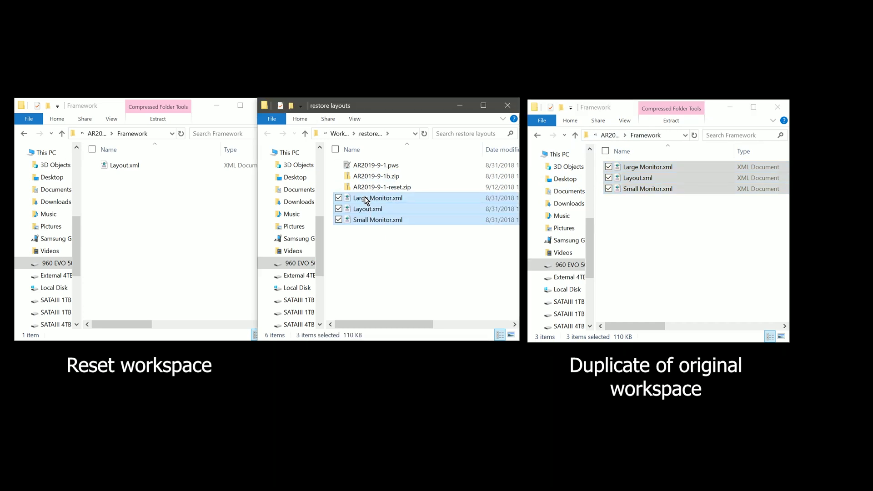
left_click_drag(366, 200, 143, 248)
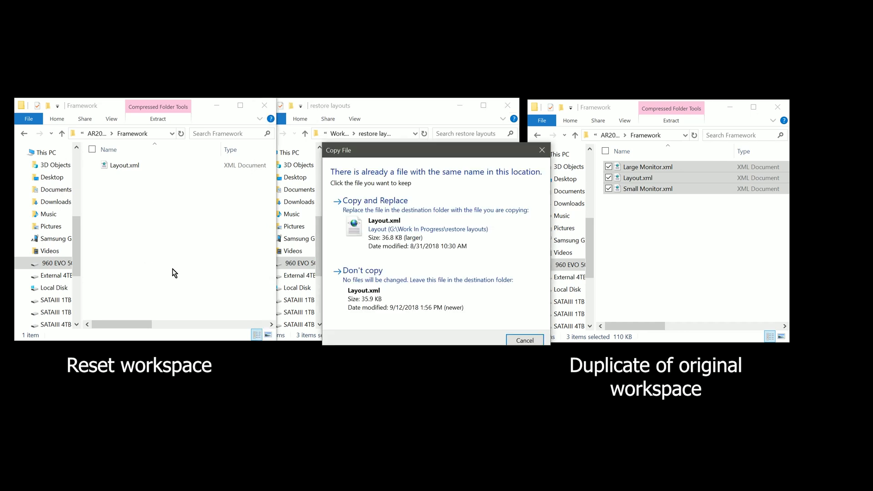
left_click(407, 228)
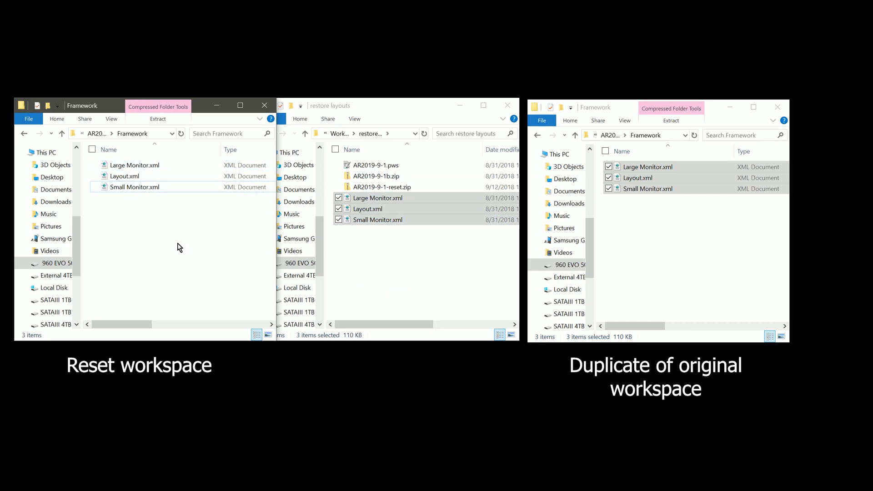
Close the archive windows and rename AR2019-9-1-reset.zip back to AR2019-9-1-reset.pws.
left_click(777, 107)
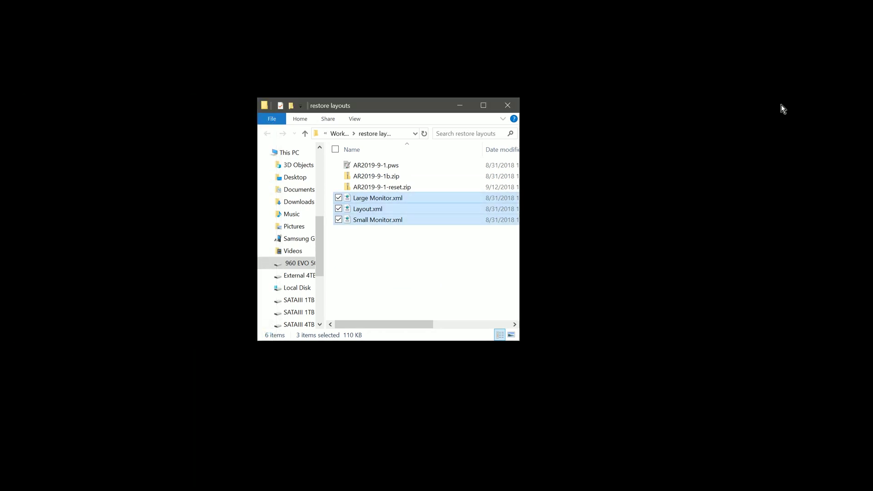
left_click(409, 244)
key("Up")
key("F2")
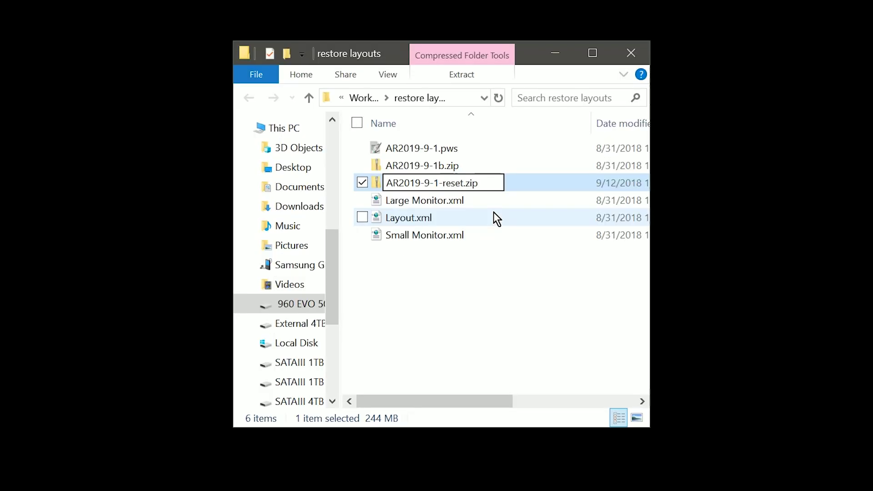
key("BackSpace")
key("BackSpace")
key("BackSpace")
type("pws")
key("Return")
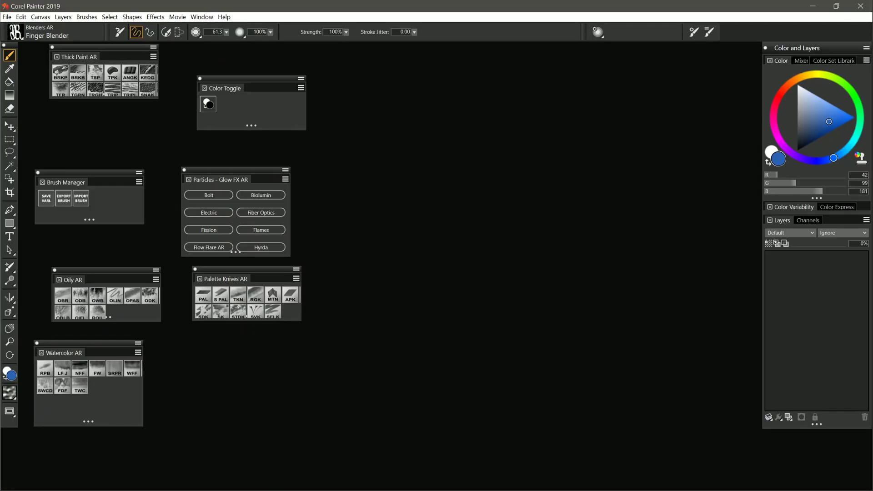
Import the AR2019-9-1-reset.pws workspace file from the restore layouts folder.
left_click(205, 18)
mouse_move(256, 74)
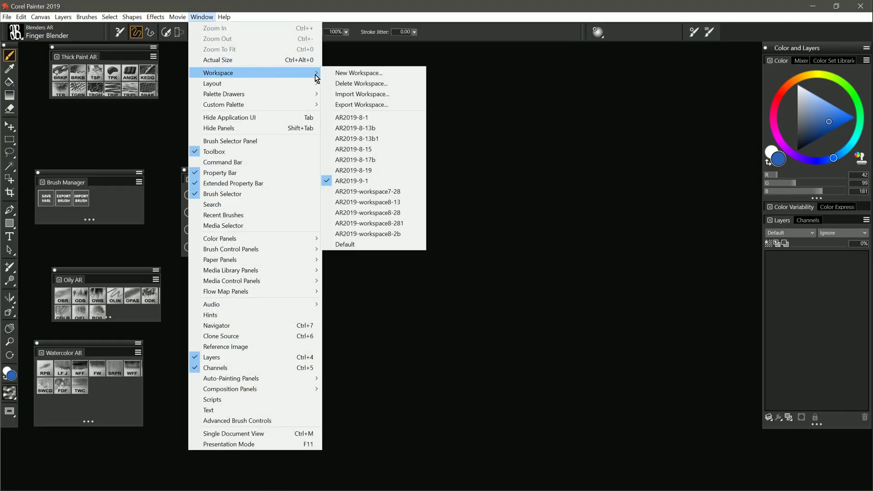
left_click(369, 93)
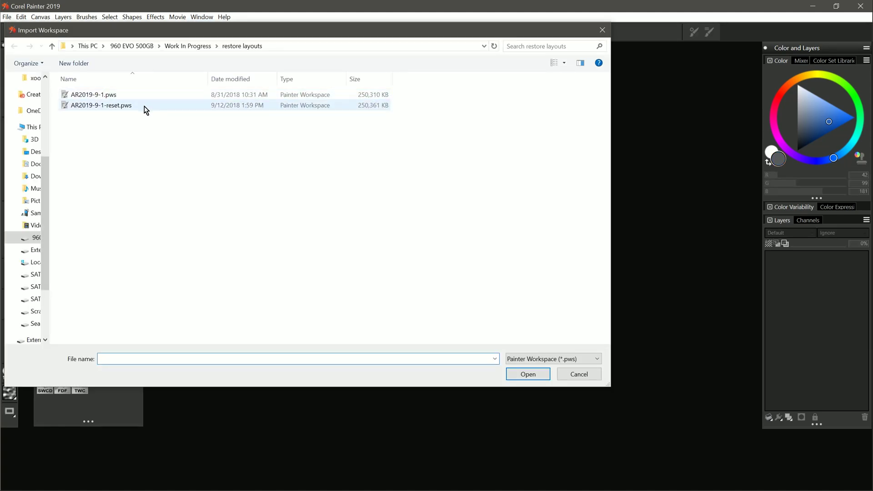
left_click(108, 105)
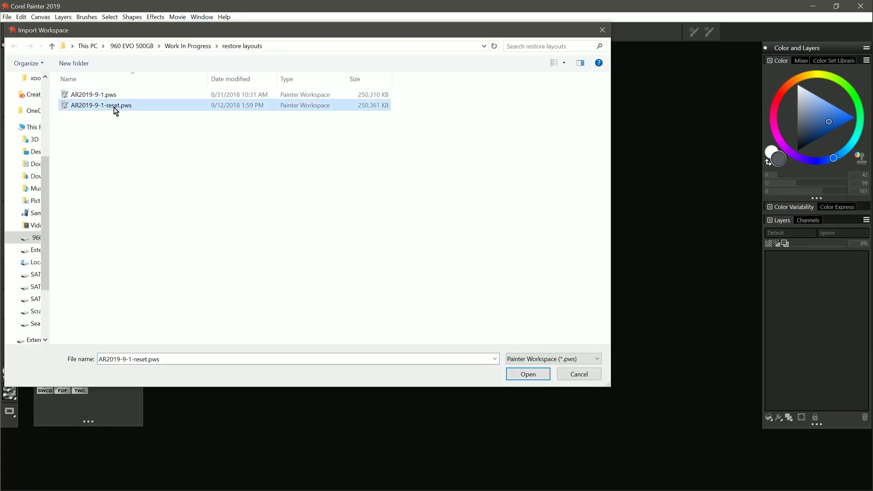
left_click(527, 374)
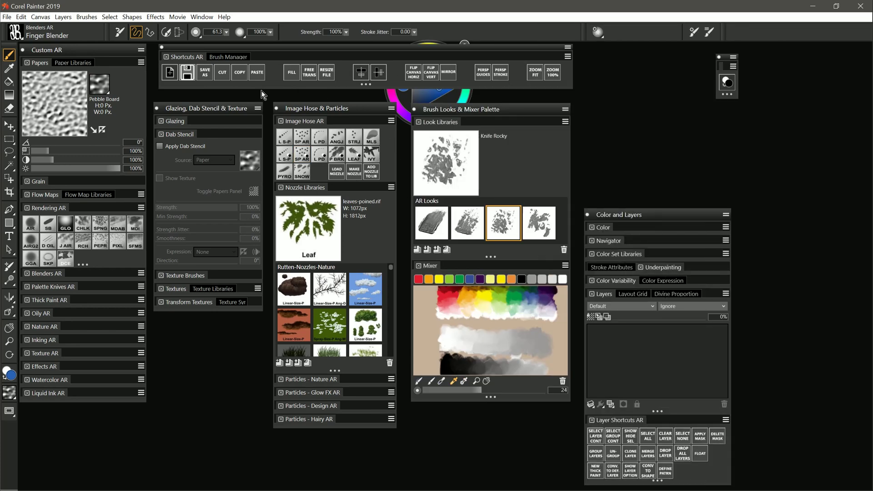
Switch the workspace to the Large Monitor layout from the Window menu.
left_click(204, 17)
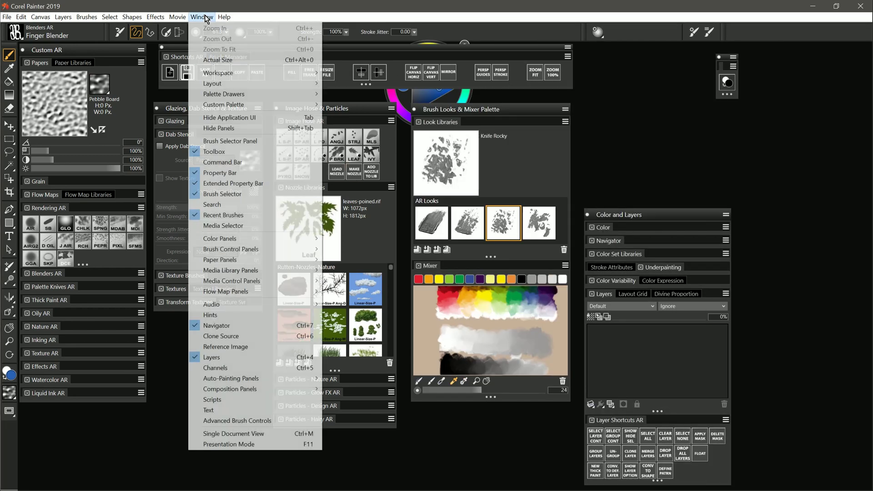
mouse_move(230, 85)
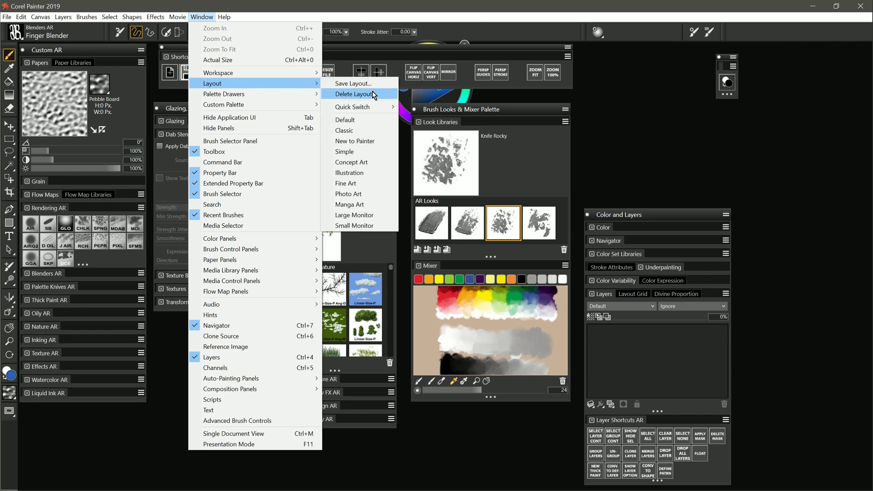
left_click(359, 215)
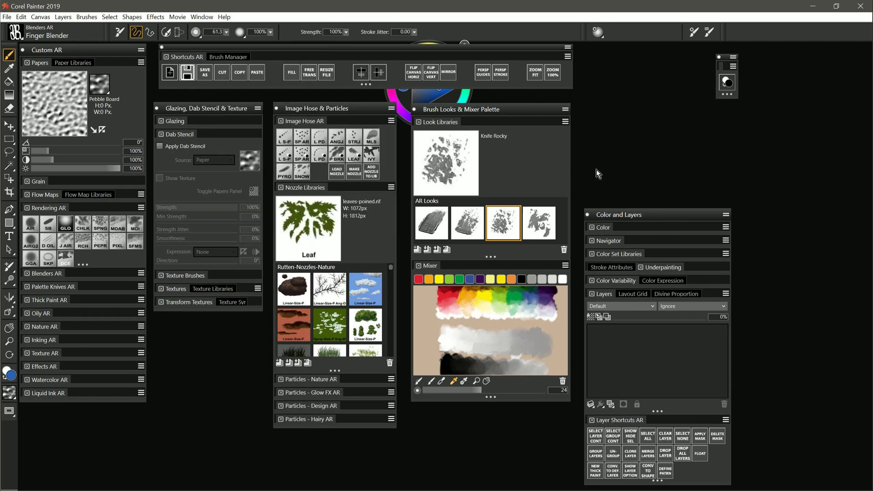